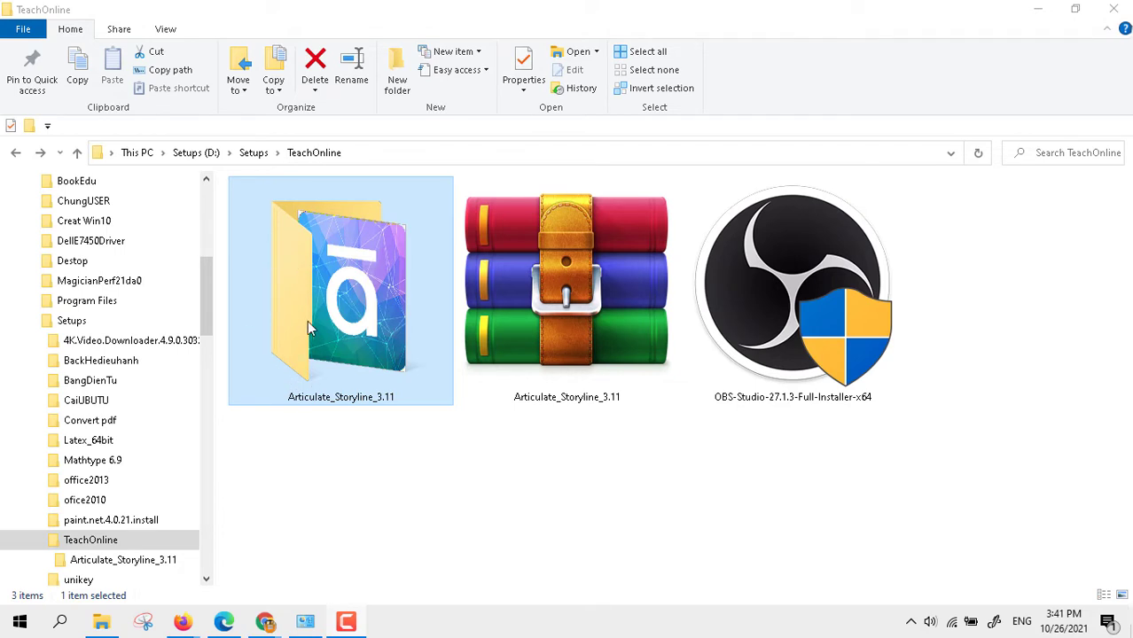
Install Storyline 3 from the storyline-3 installer in the Articulate_Storyline_3.11 folder, accepting the EULA, and close the folder window
{"action": "double_click", "coordinate": [315, 321]}
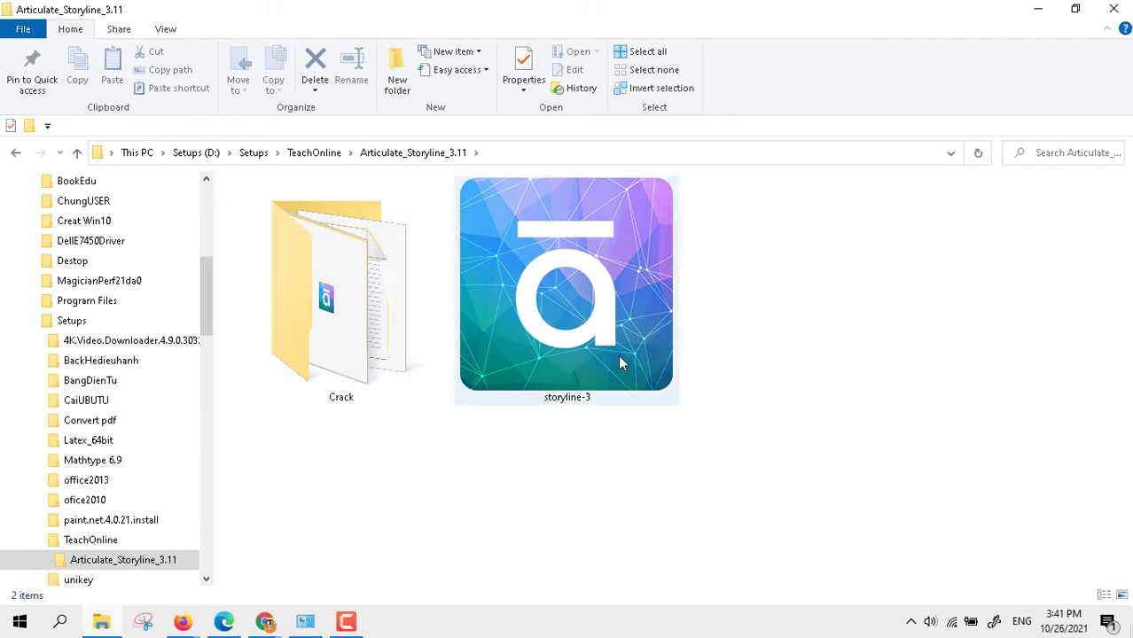
{"action": "left_click", "coordinate": [602, 336]}
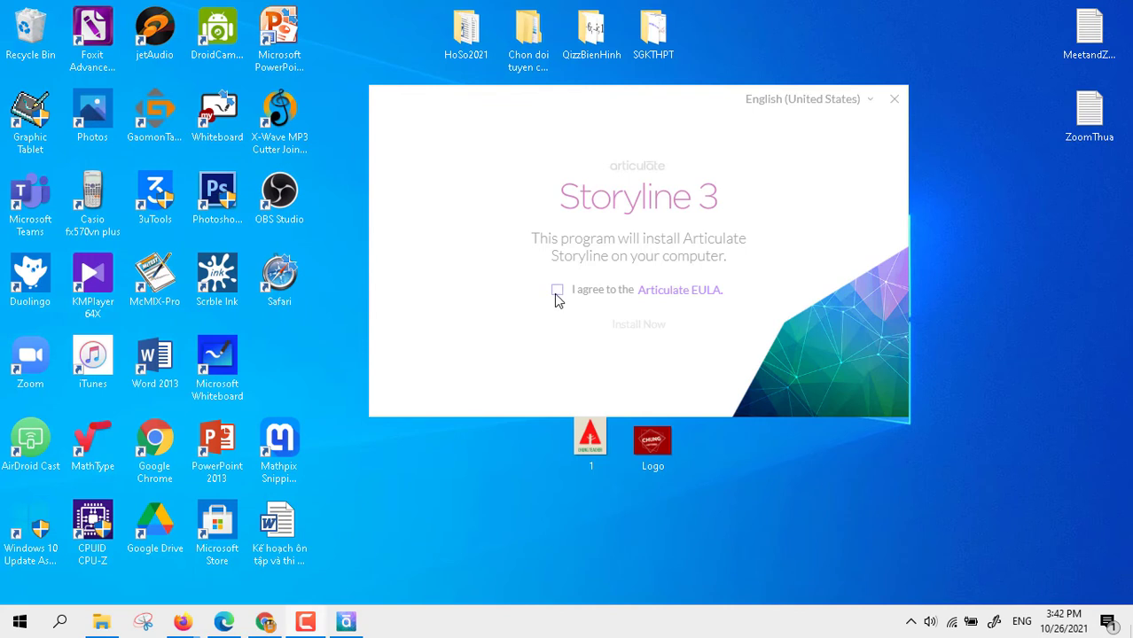
{"action": "left_click", "coordinate": [556, 291]}
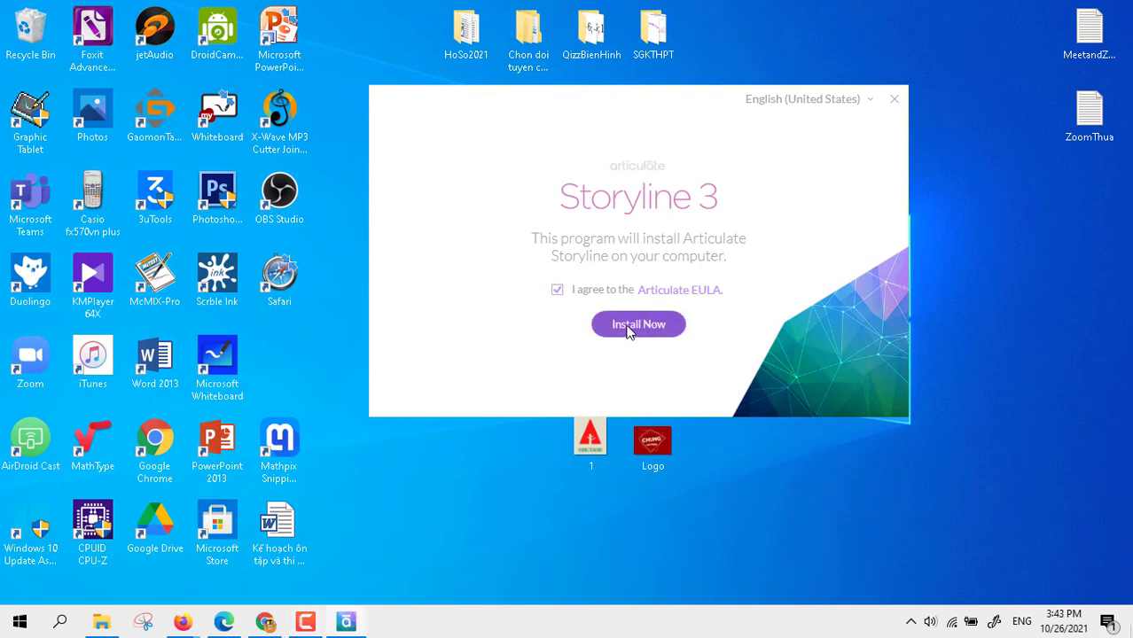
{"action": "left_click", "coordinate": [650, 332]}
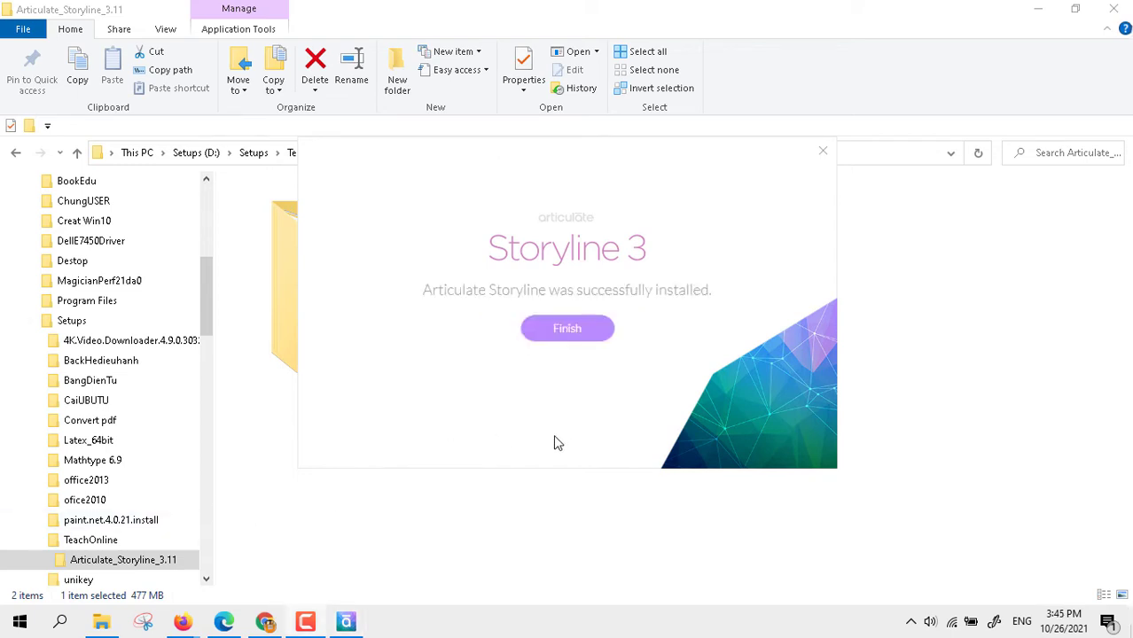
{"action": "left_click", "coordinate": [574, 332]}
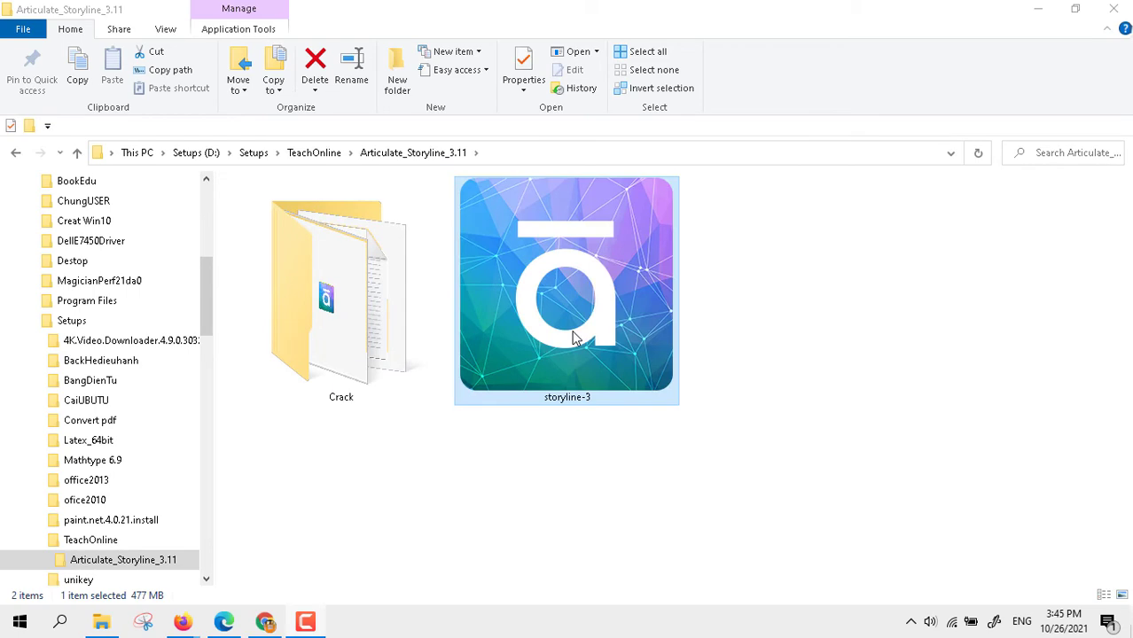
{"action": "left_click", "coordinate": [1112, 13]}
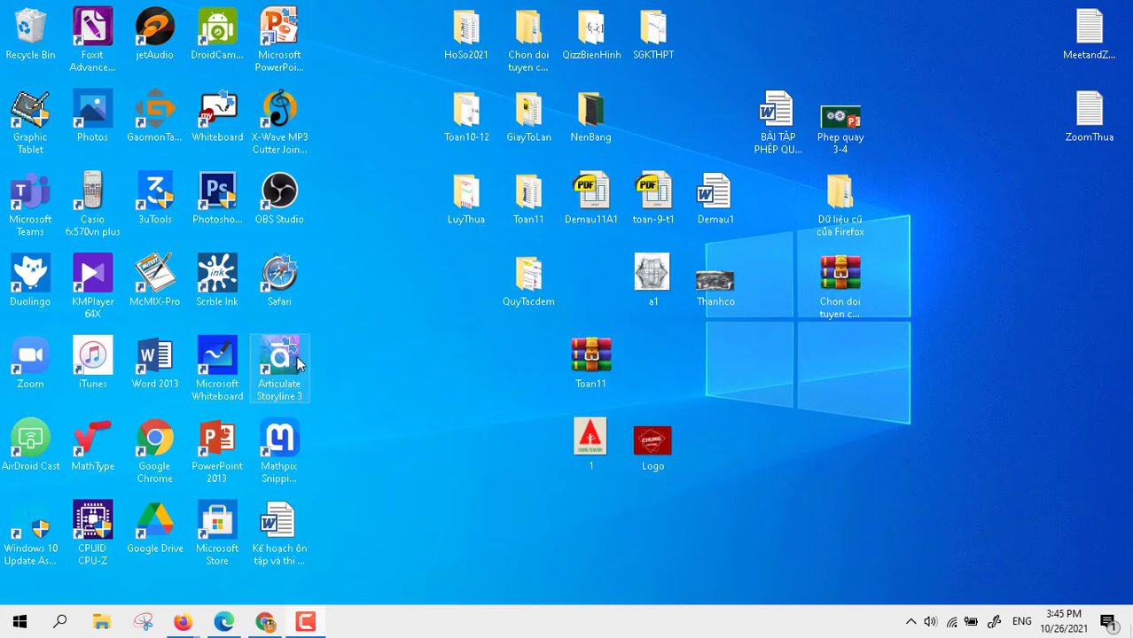
Open the Crack folder inside Articulate_Storyline_3.11, under Setups and TeachOnline on the Setups (D:) drive
{"action": "left_click", "coordinate": [100, 624]}
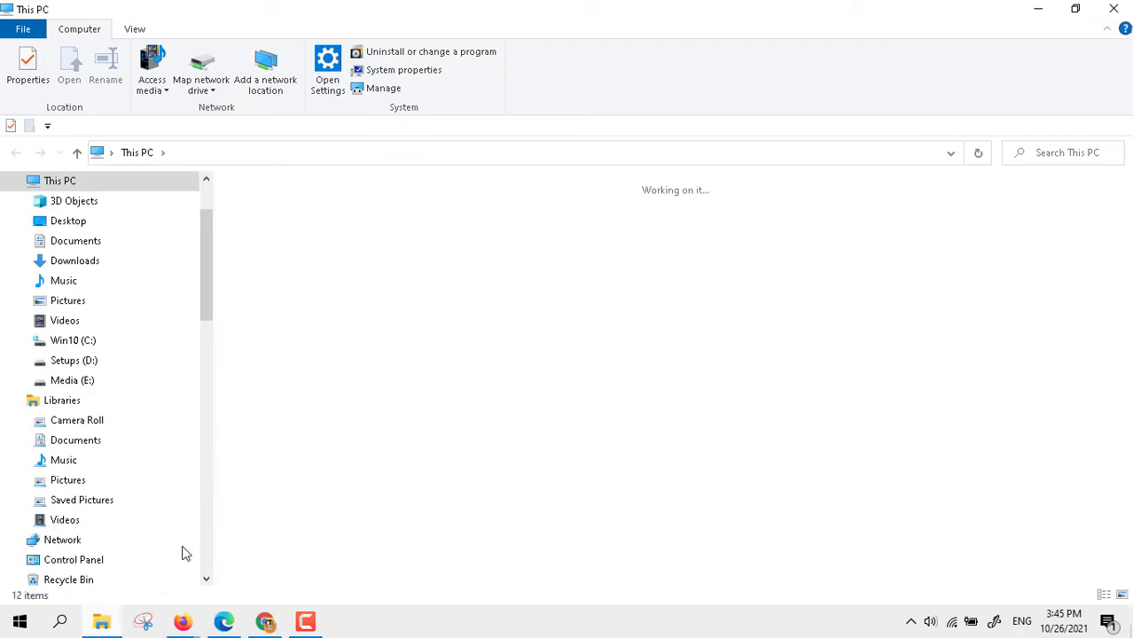
{"action": "double_click", "coordinate": [483, 347]}
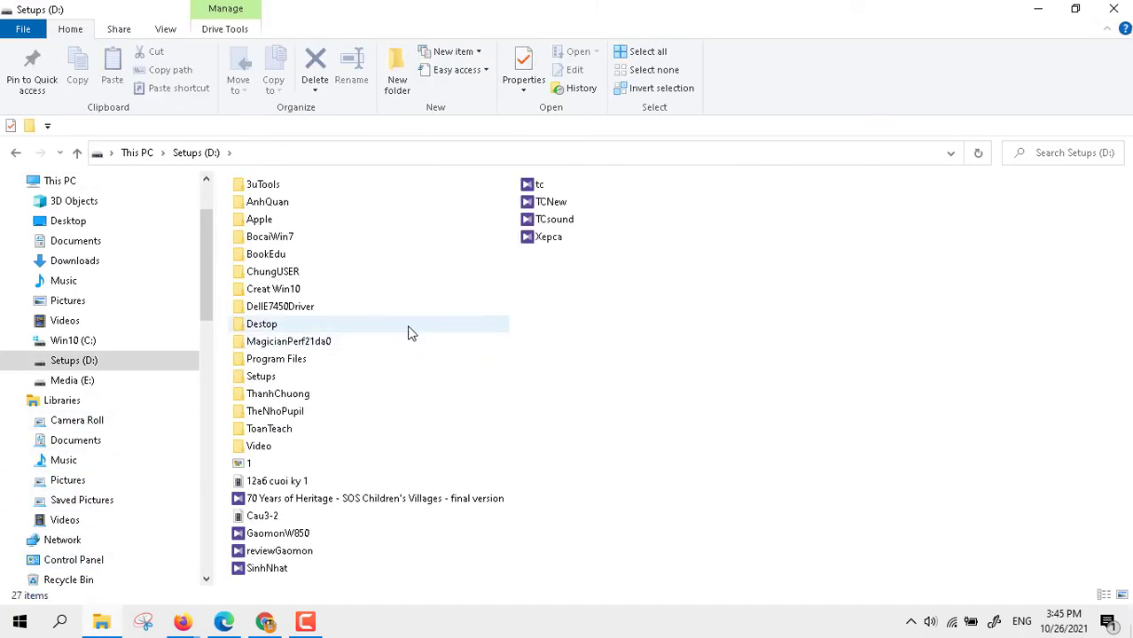
{"action": "double_click", "coordinate": [266, 377]}
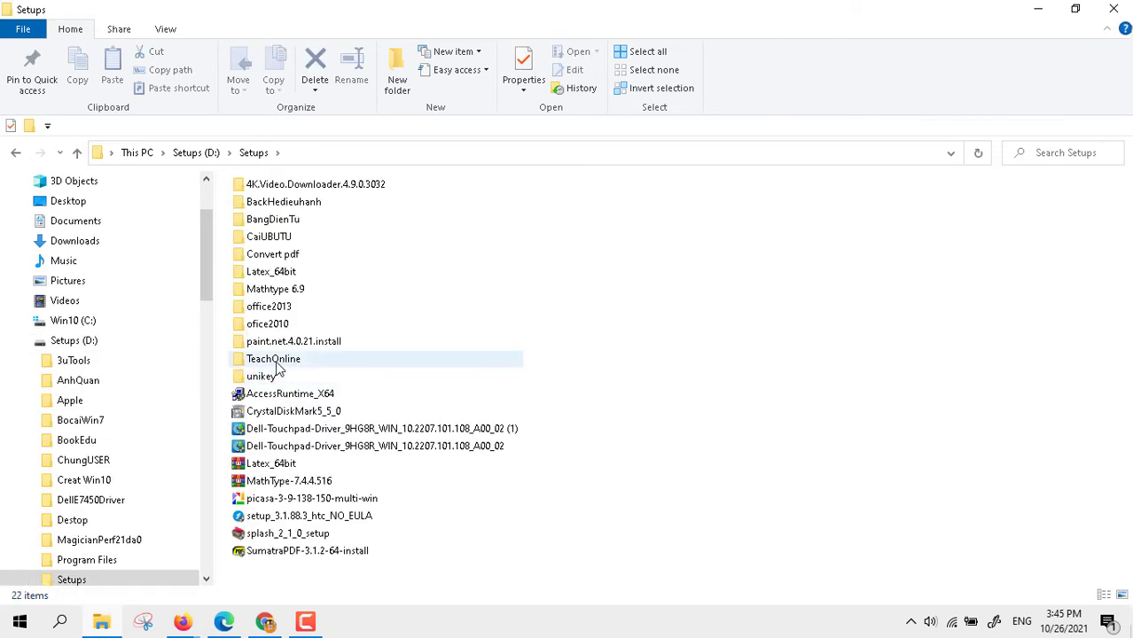
{"action": "left_click", "coordinate": [280, 365]}
{"action": "double_click", "coordinate": [278, 363]}
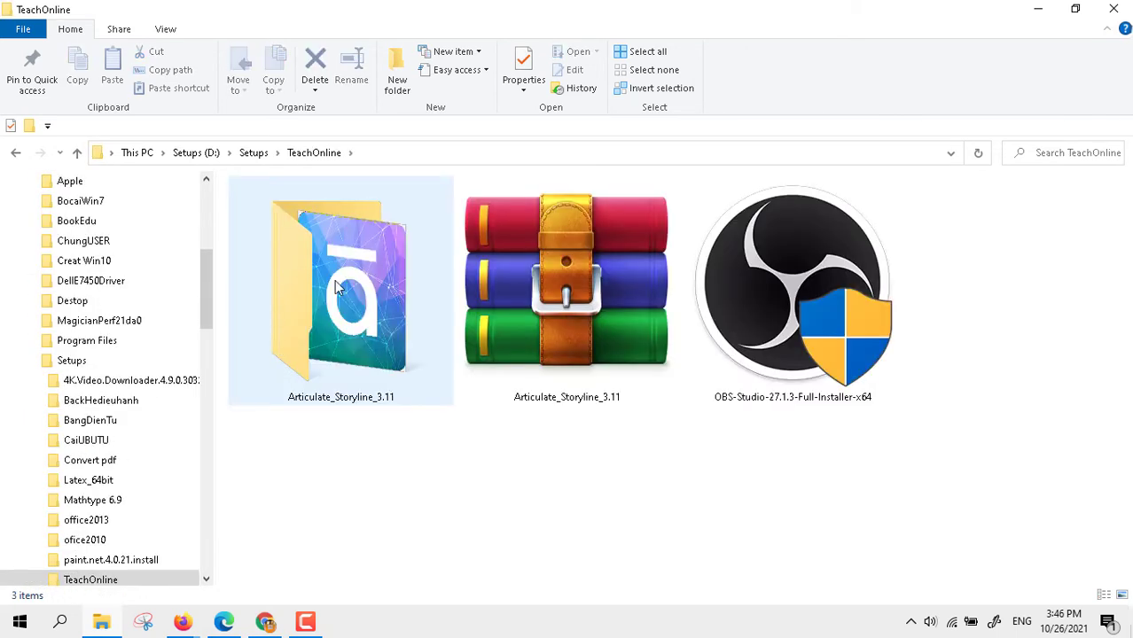
{"action": "double_click", "coordinate": [301, 317]}
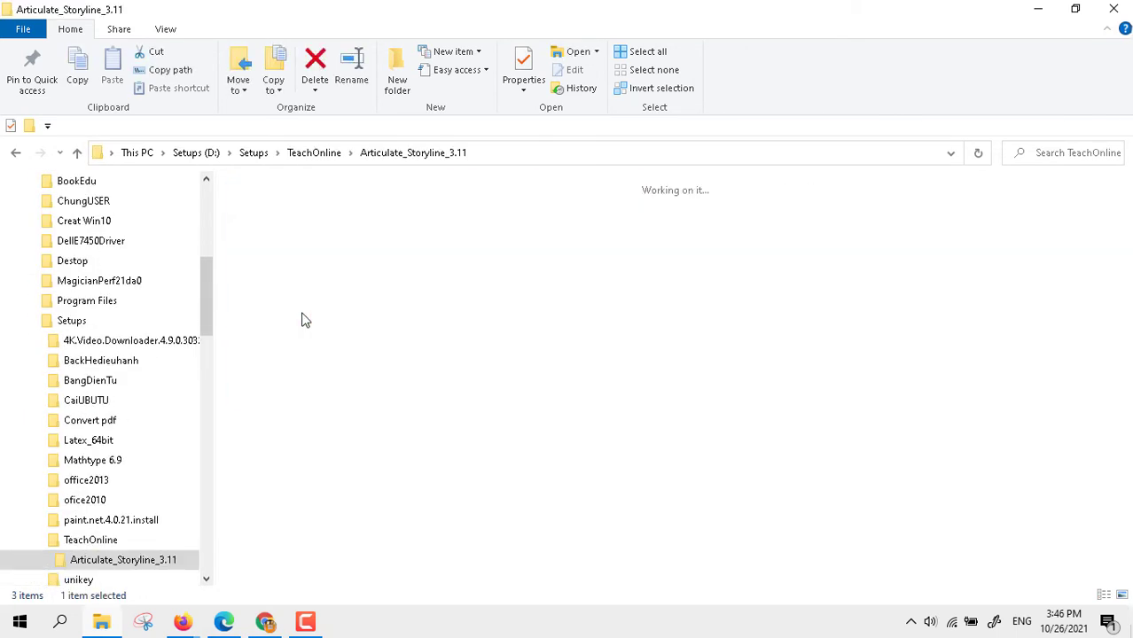
{"action": "double_click", "coordinate": [319, 290]}
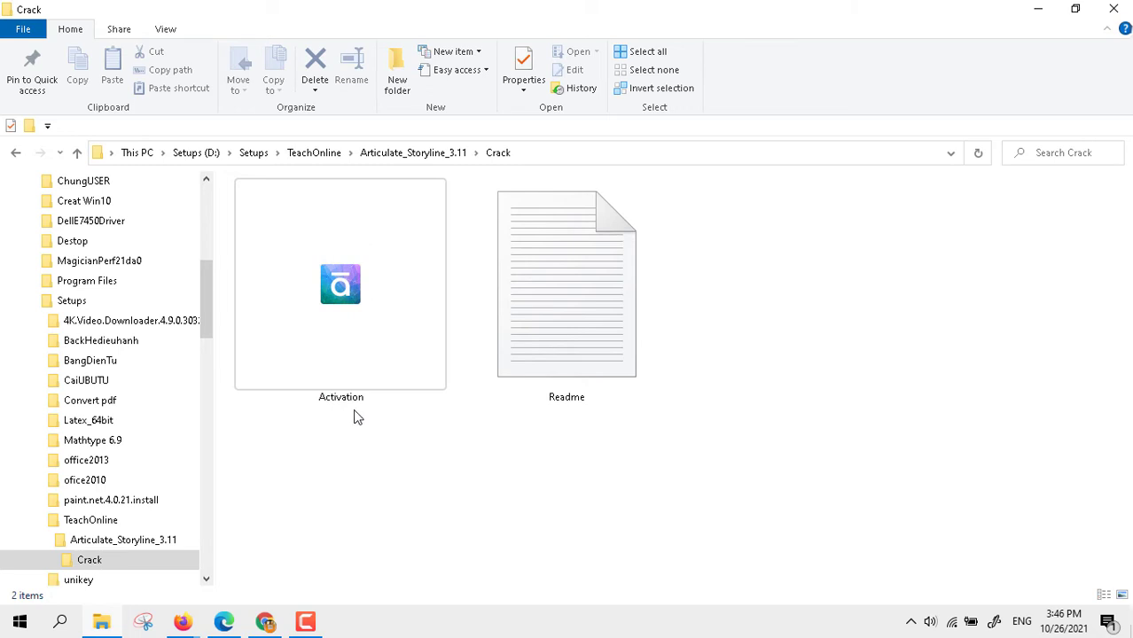
Run the Activation setup as administrator, install it into the existing C:\Program Files (x86)\Articulate\Storyline 3 folder, and close the folder window
{"action": "right_click", "coordinate": [344, 273]}
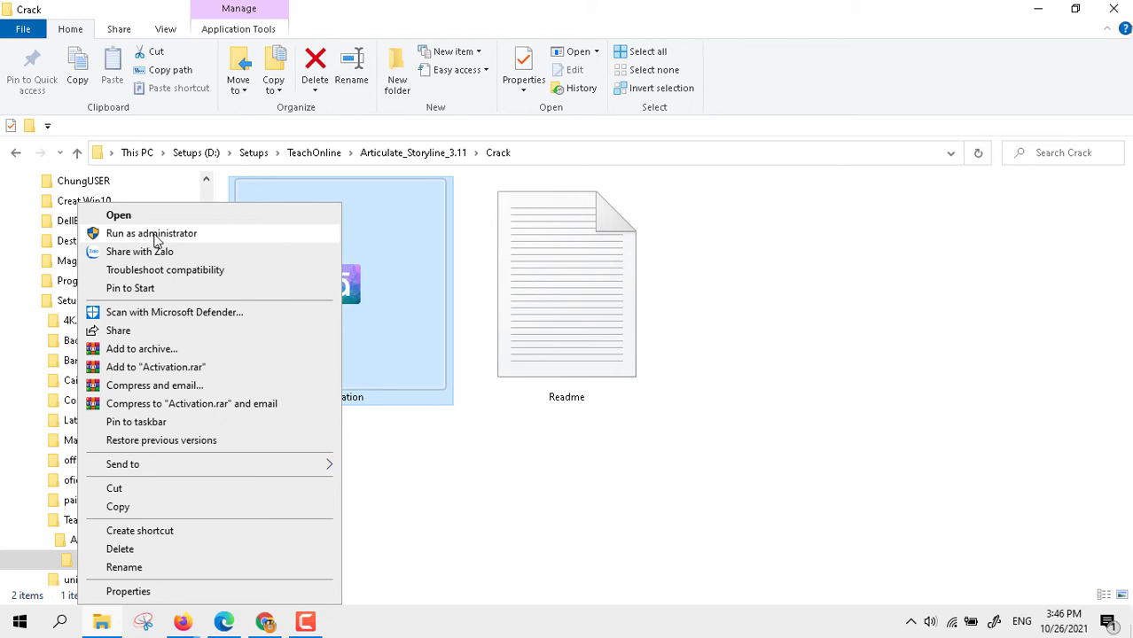
{"action": "left_click", "coordinate": [154, 236]}
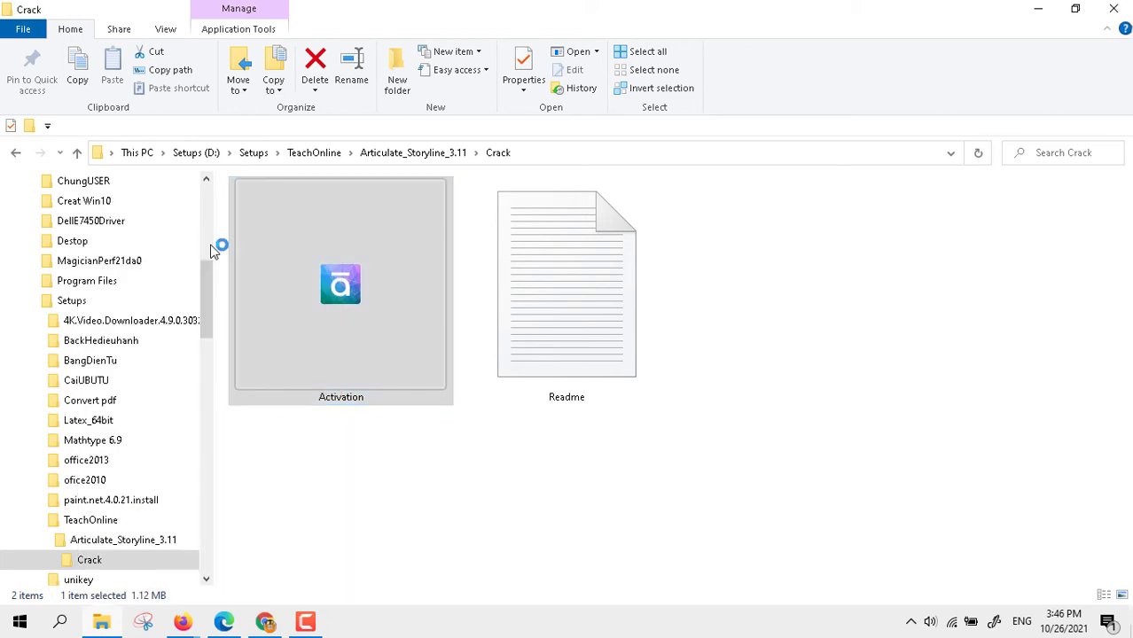
{"action": "left_click", "coordinate": [582, 347]}
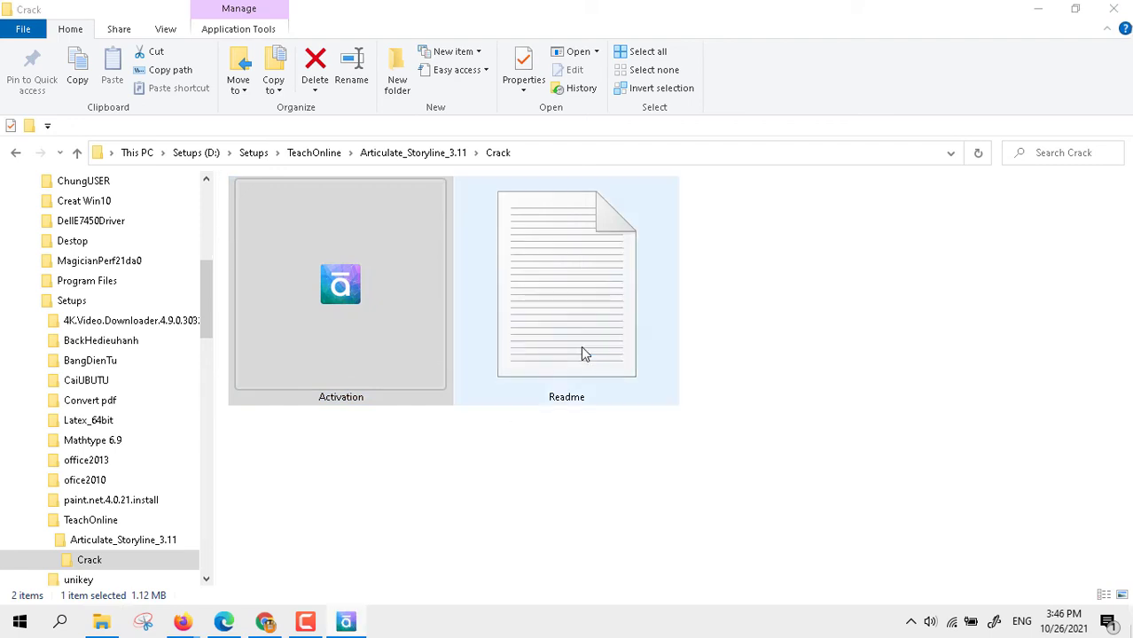
{"action": "left_click", "coordinate": [663, 443]}
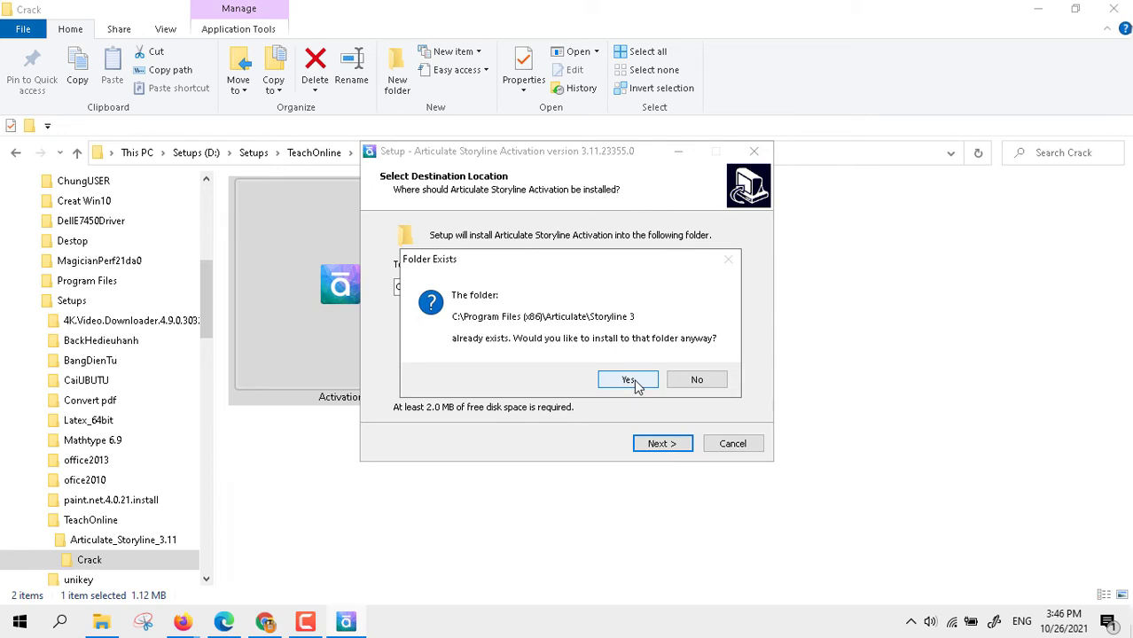
{"action": "left_click", "coordinate": [632, 382]}
{"action": "left_click", "coordinate": [663, 449]}
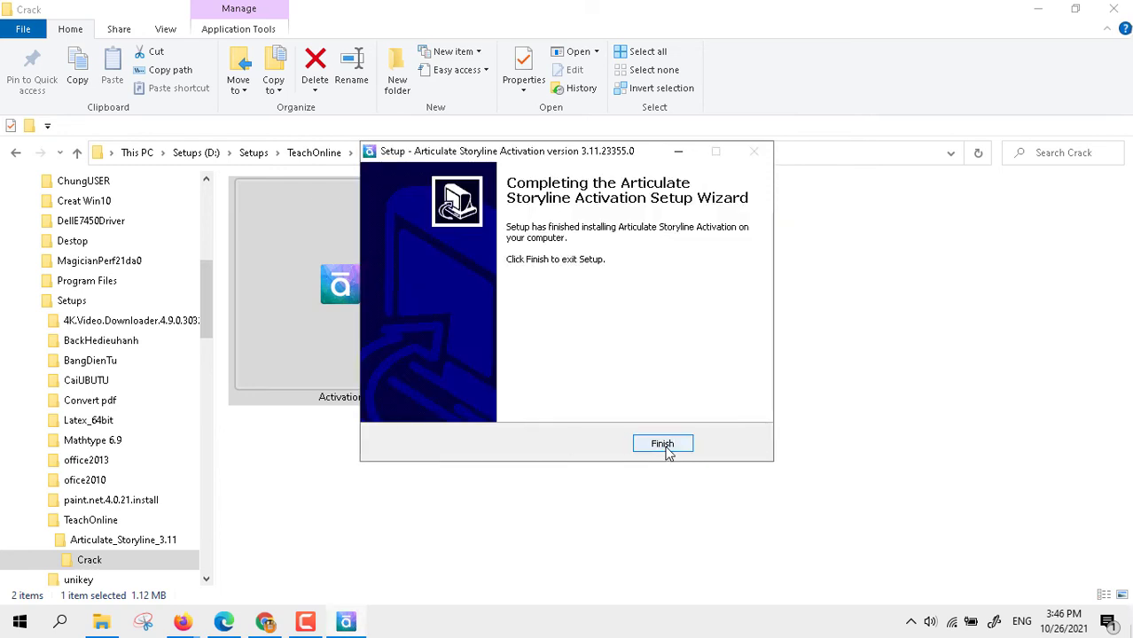
{"action": "left_click", "coordinate": [667, 446]}
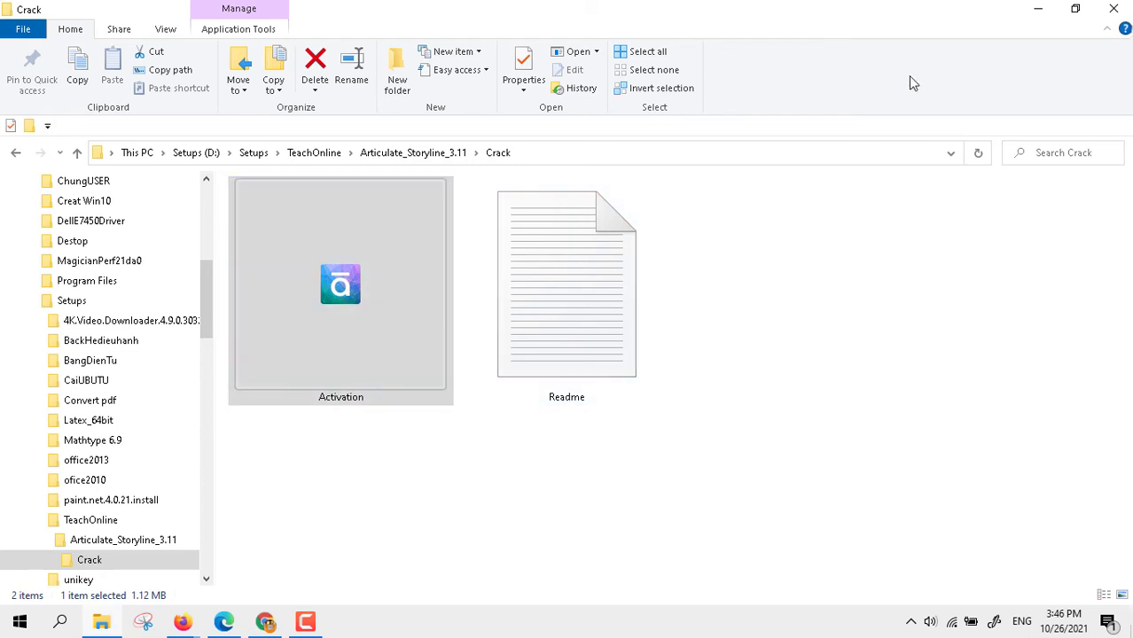
{"action": "left_click", "coordinate": [1113, 9]}
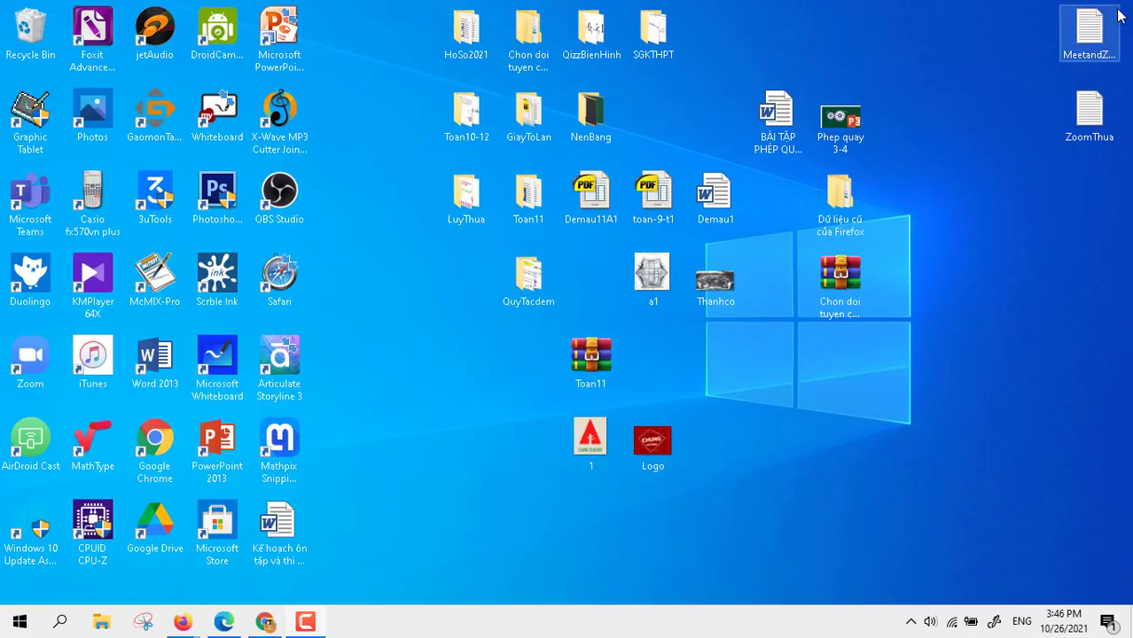
Launch Articulate Storyline 3 and examine its home, insert, slide, design, transition, animation and view commands in an untitled project
{"action": "double_click", "coordinate": [280, 371]}
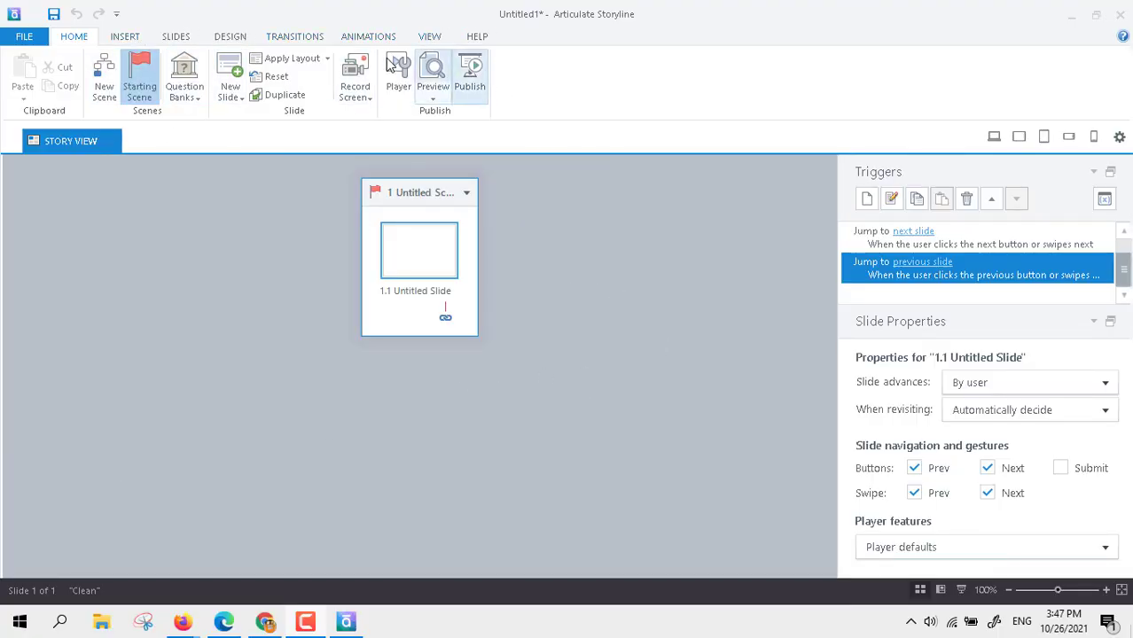
{"action": "left_click", "coordinate": [428, 37]}
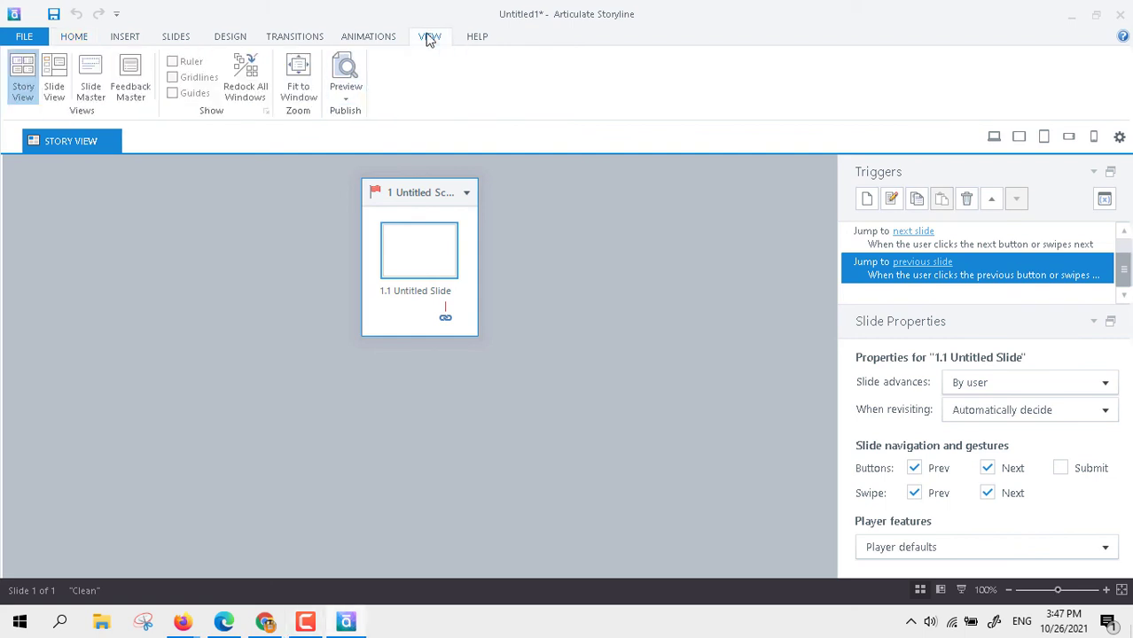
{"action": "left_click", "coordinate": [356, 37]}
{"action": "left_click", "coordinate": [307, 39]}
{"action": "left_click", "coordinate": [241, 40]}
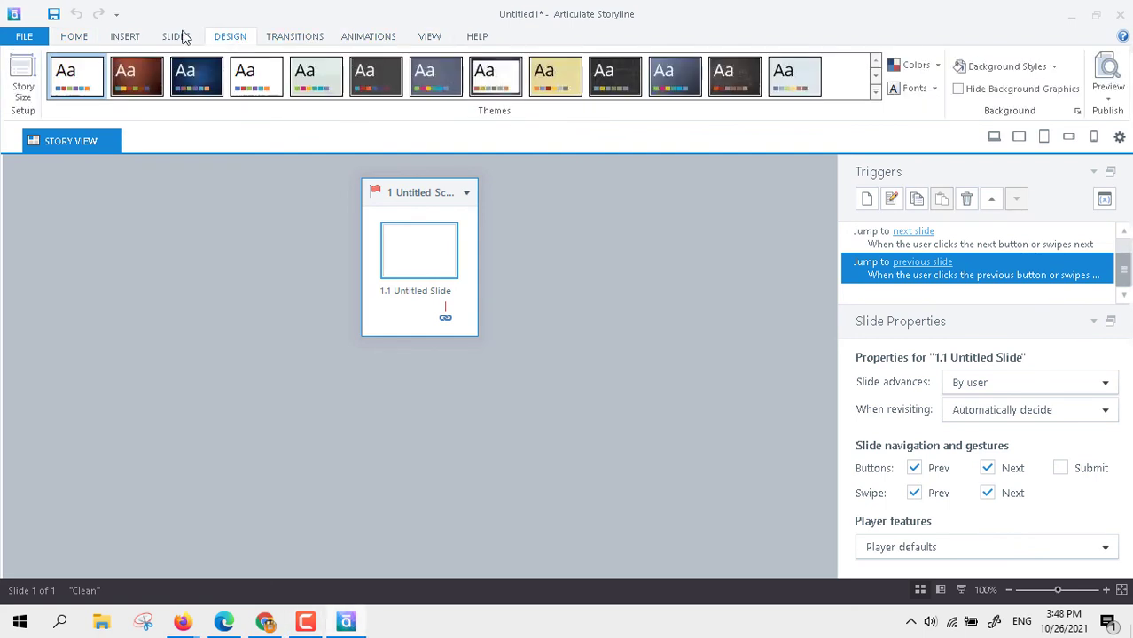
{"action": "left_click", "coordinate": [180, 37]}
{"action": "left_click", "coordinate": [124, 36]}
{"action": "left_click", "coordinate": [74, 37]}
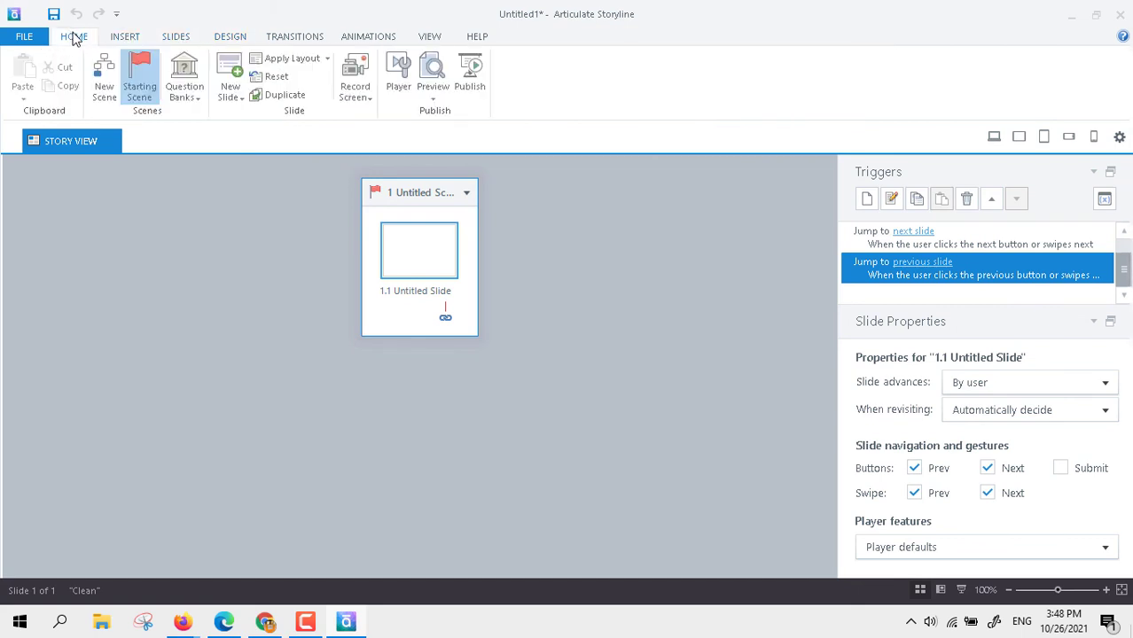
{"action": "left_click", "coordinate": [180, 39]}
{"action": "left_click", "coordinate": [232, 39]}
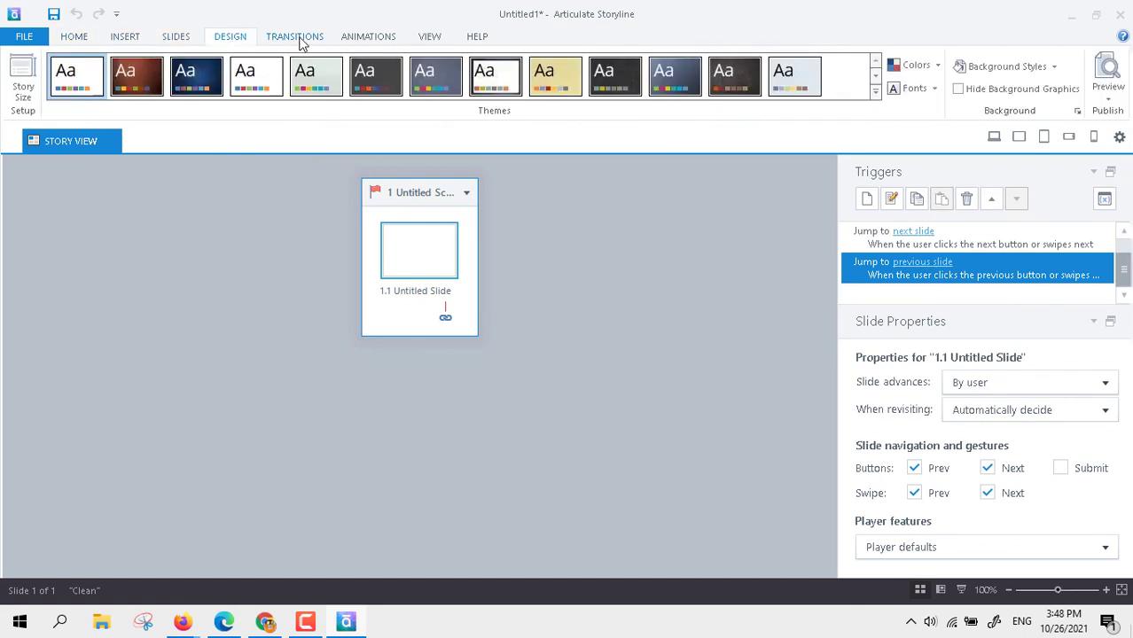
{"action": "left_click", "coordinate": [300, 39]}
{"action": "left_click", "coordinate": [368, 40]}
{"action": "left_click", "coordinate": [430, 37]}
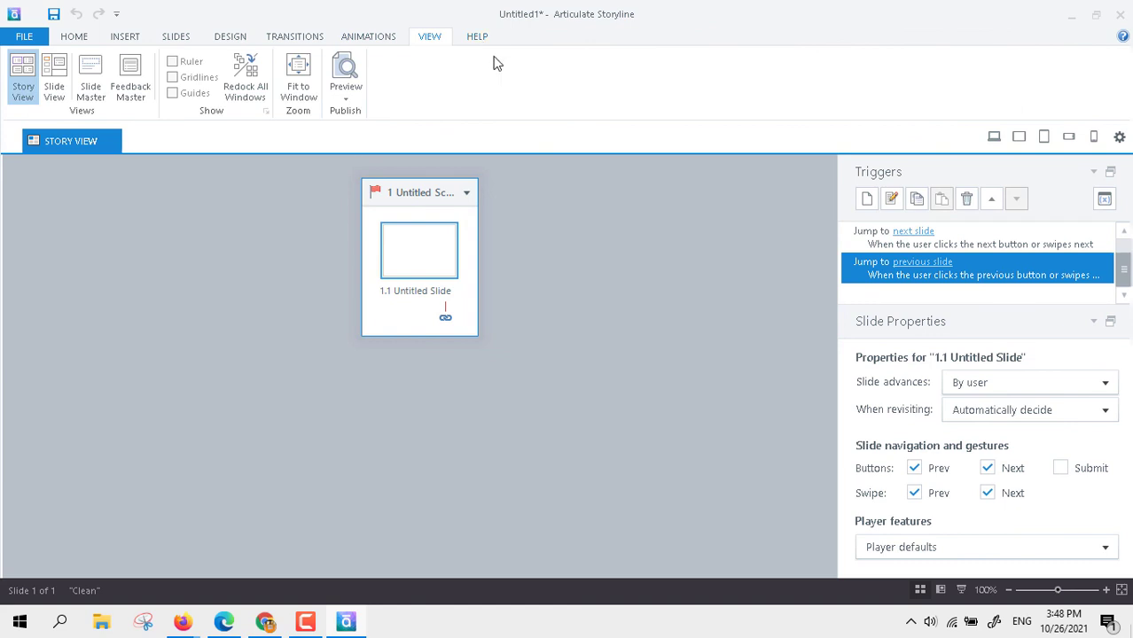